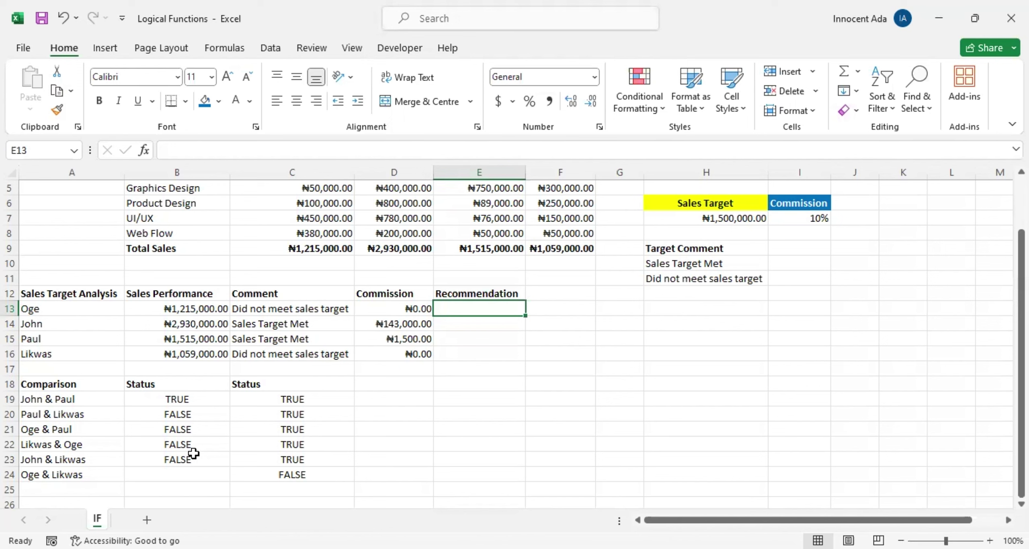
- Begin an IF formula in E13 with an AND test requiring B13>H7 and D13>0
text(=)
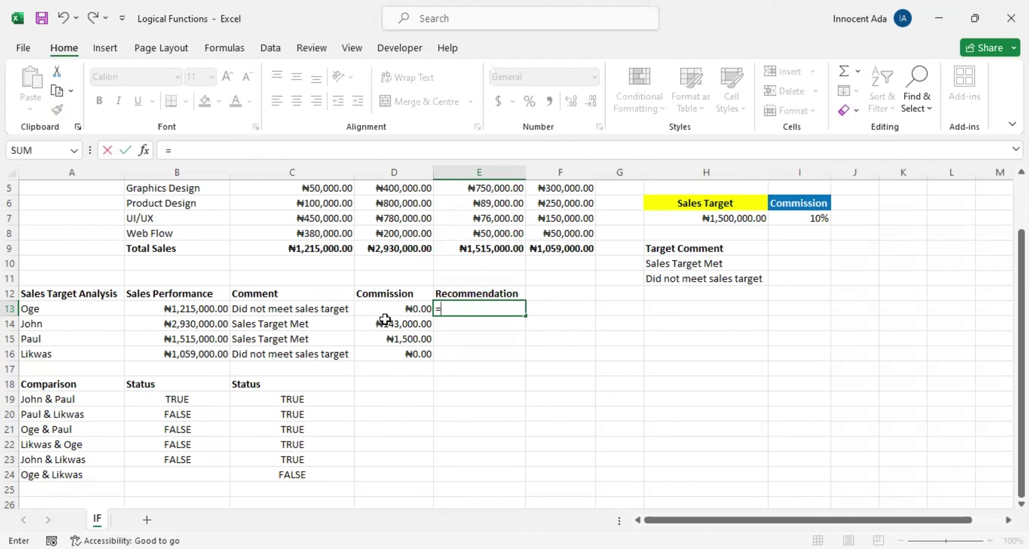
text(if()
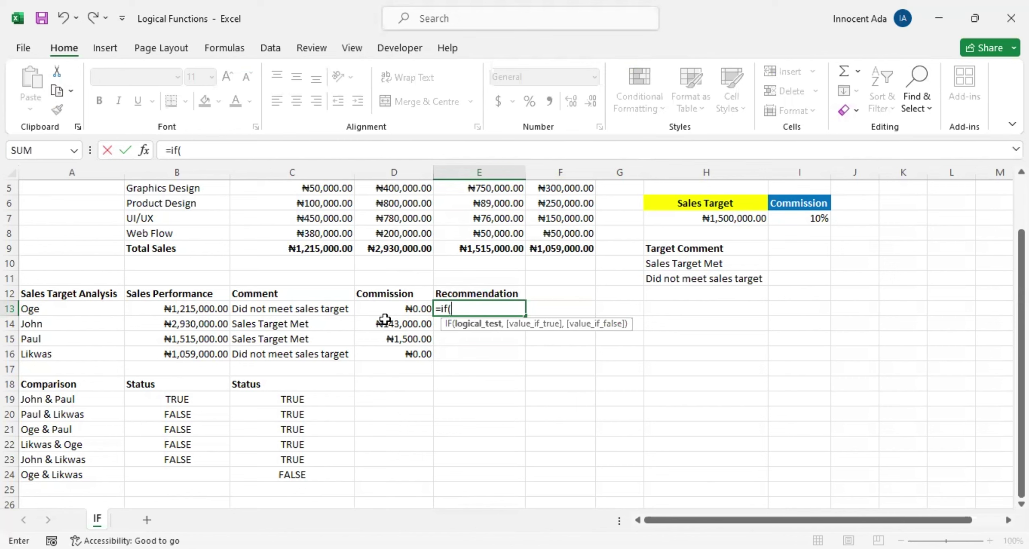
text(and)
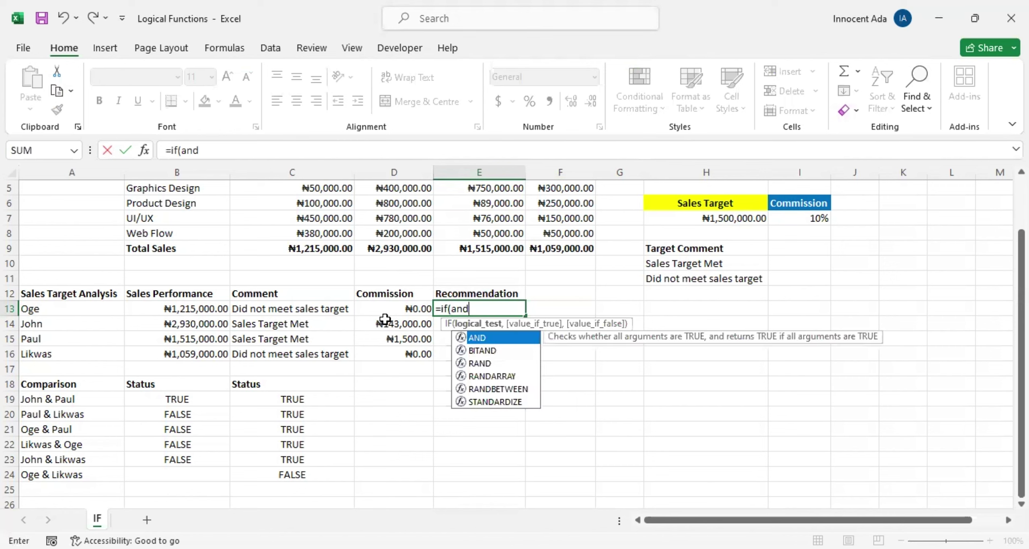
text(()
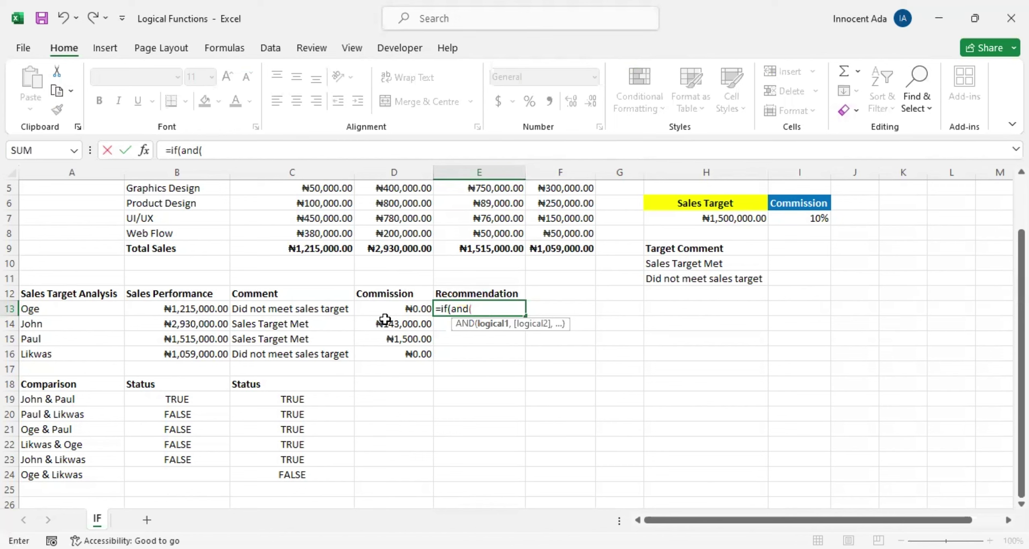
click(189, 309)
text(>)
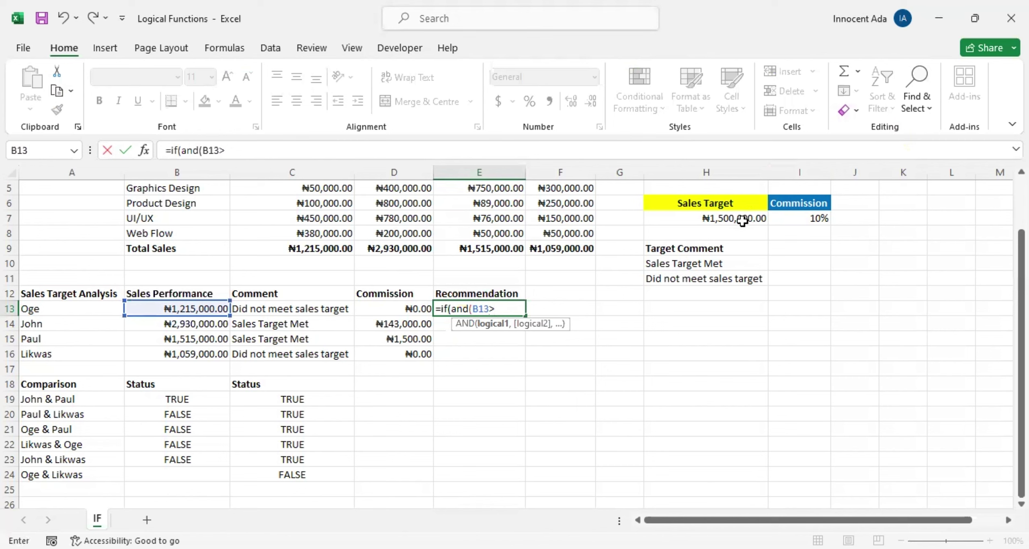
click(742, 221)
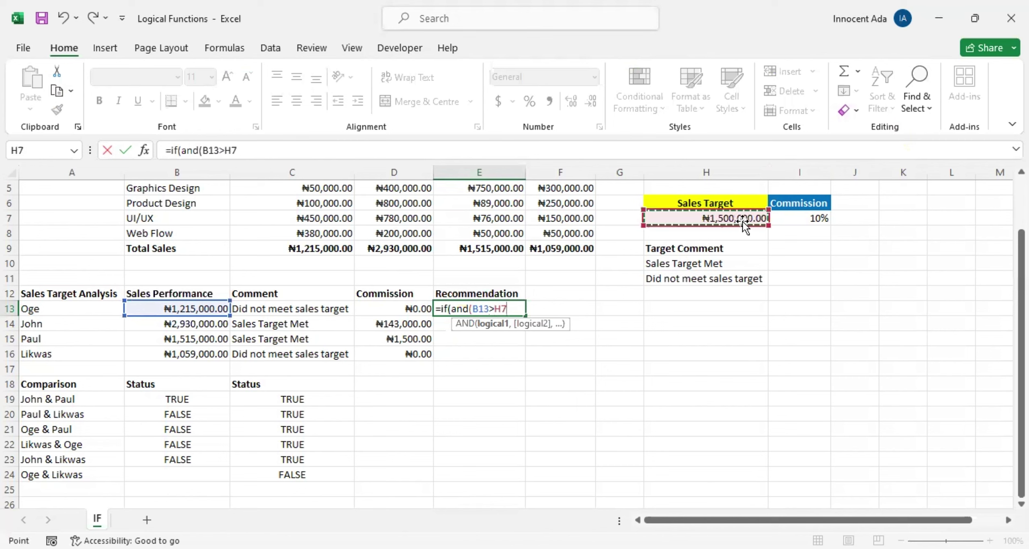
text(,)
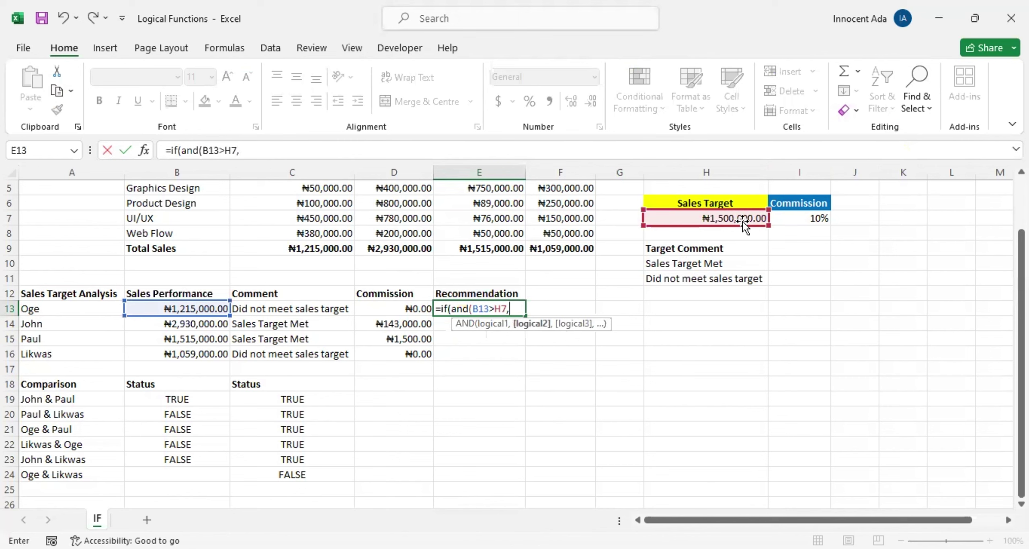
click(382, 309)
text(>)
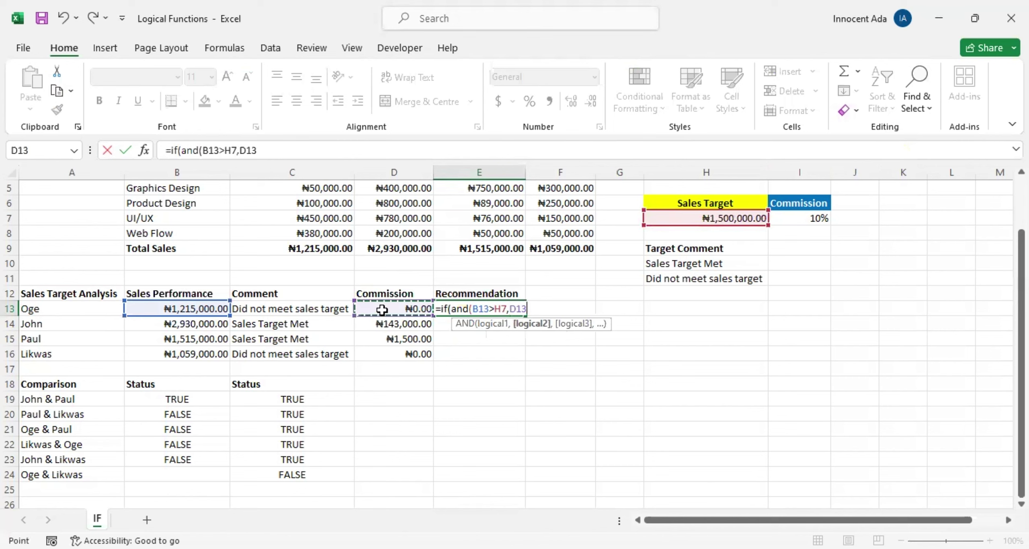
text(0))
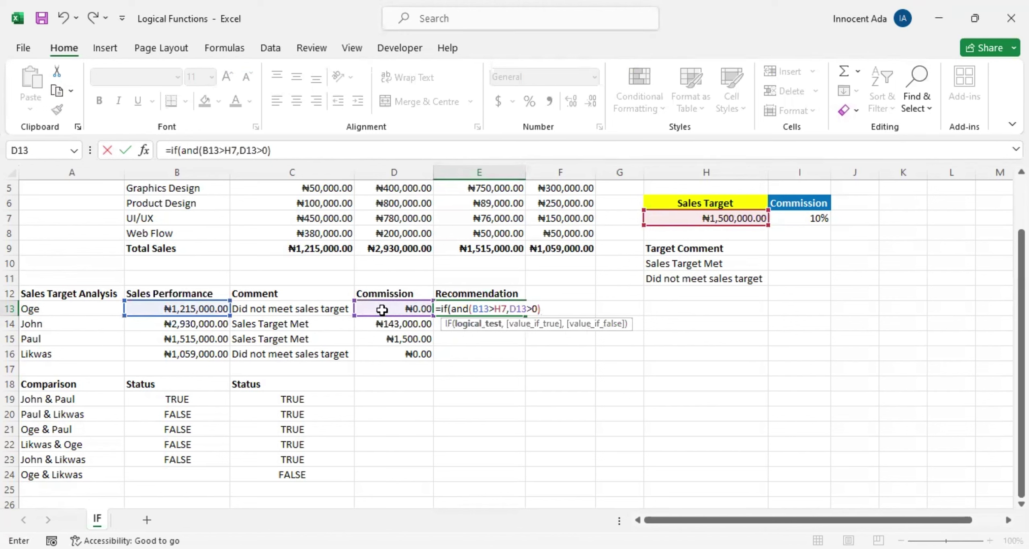
- Complete the E13 formula so it returns "Congratulations" when true and "Try again" when false
text(,)
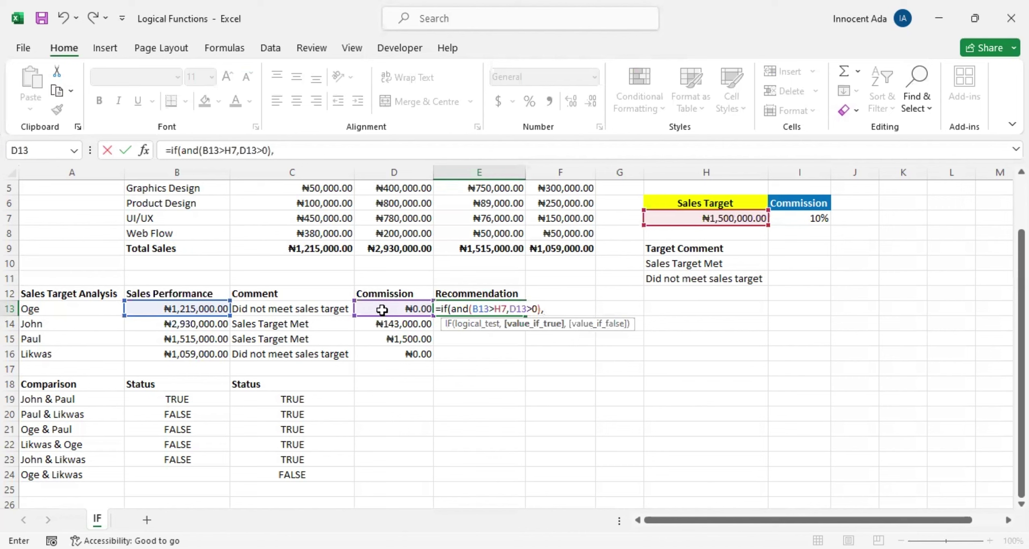
text("Congrat)
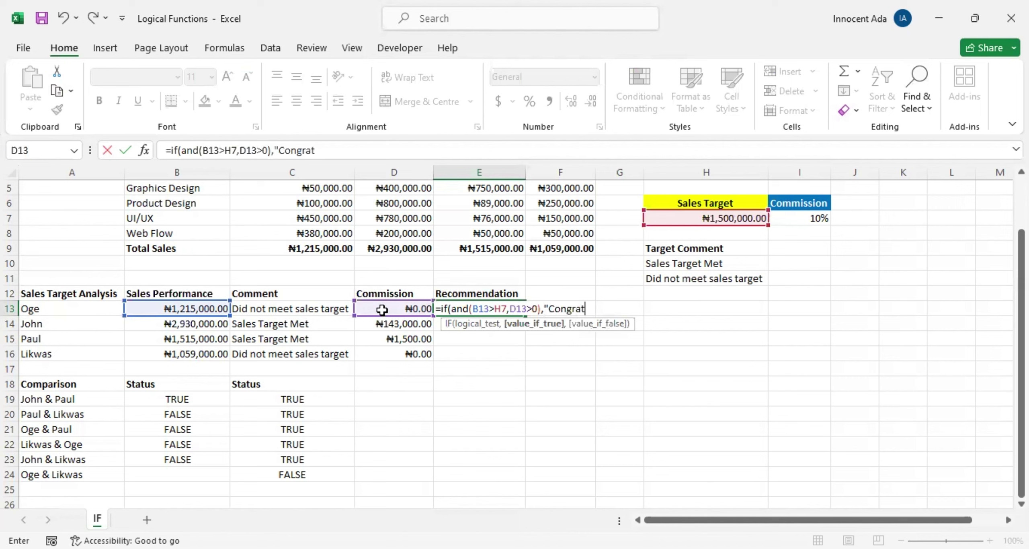
text(ulations")
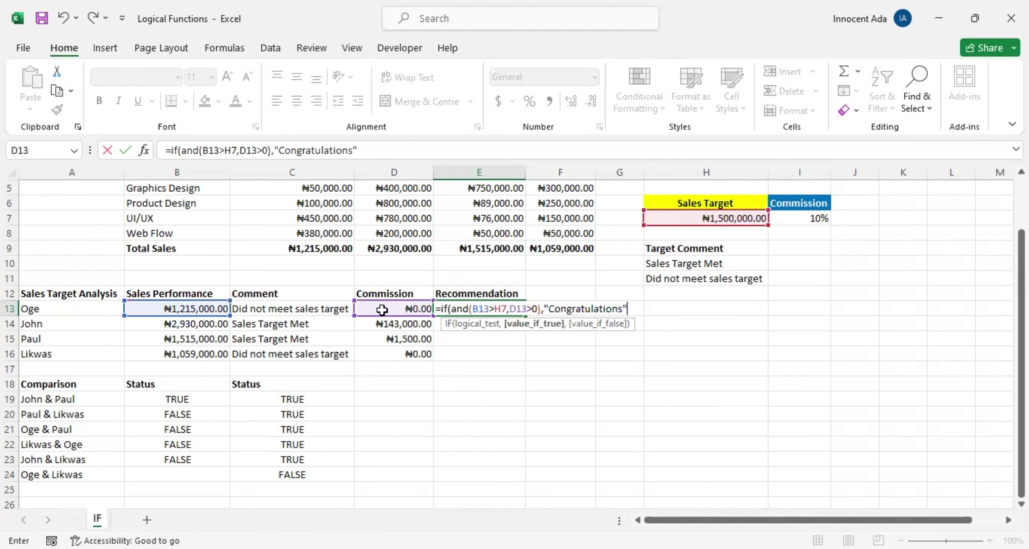
text(,)
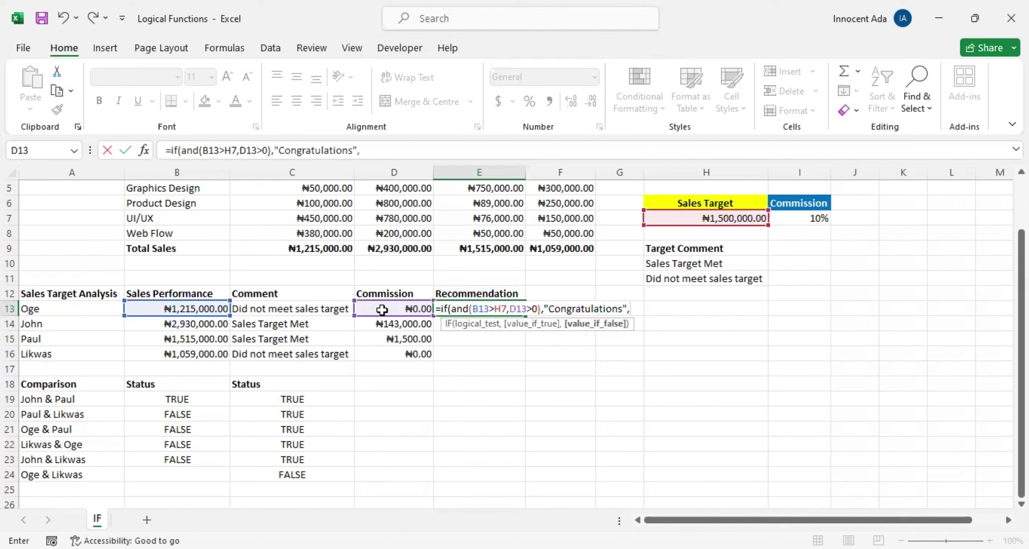
text("Try again")
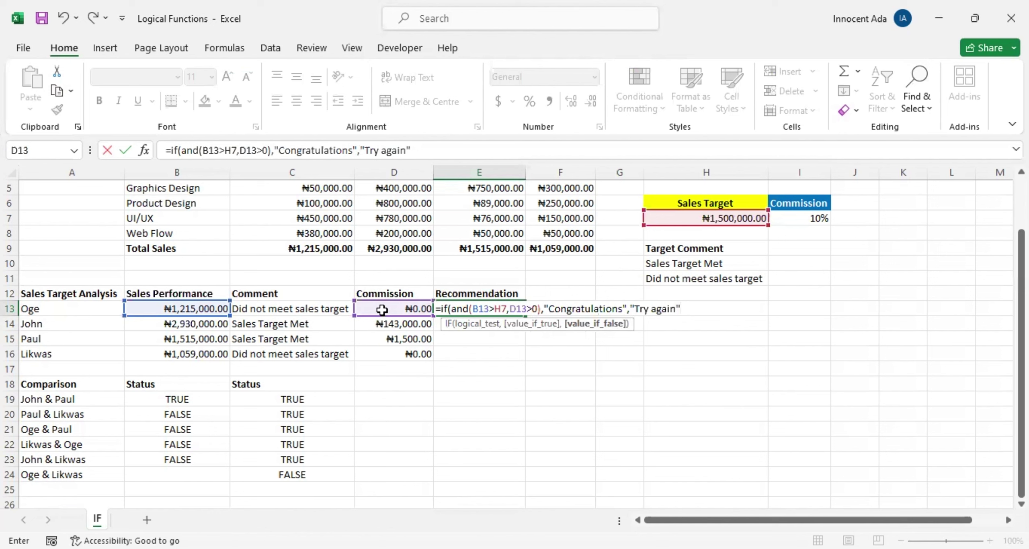
text())
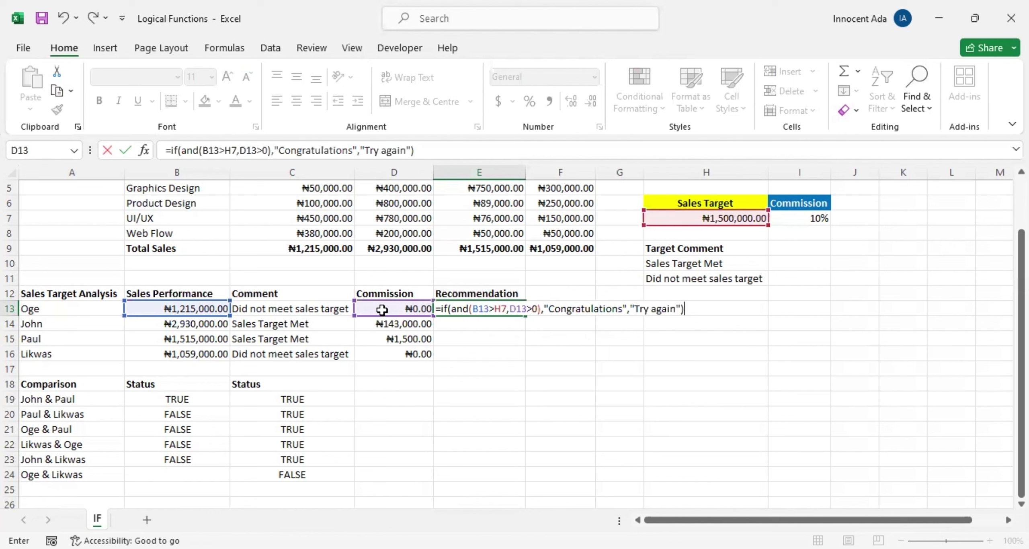
key(Return)
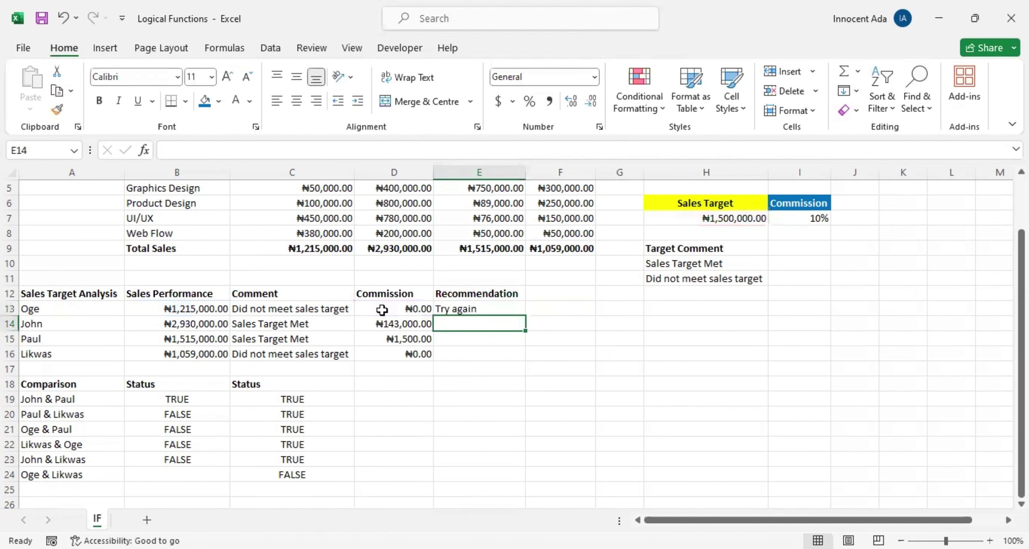
- Review the recommendation formula in E13 and the cells it tests: B13, H7 and D13
click(492, 312)
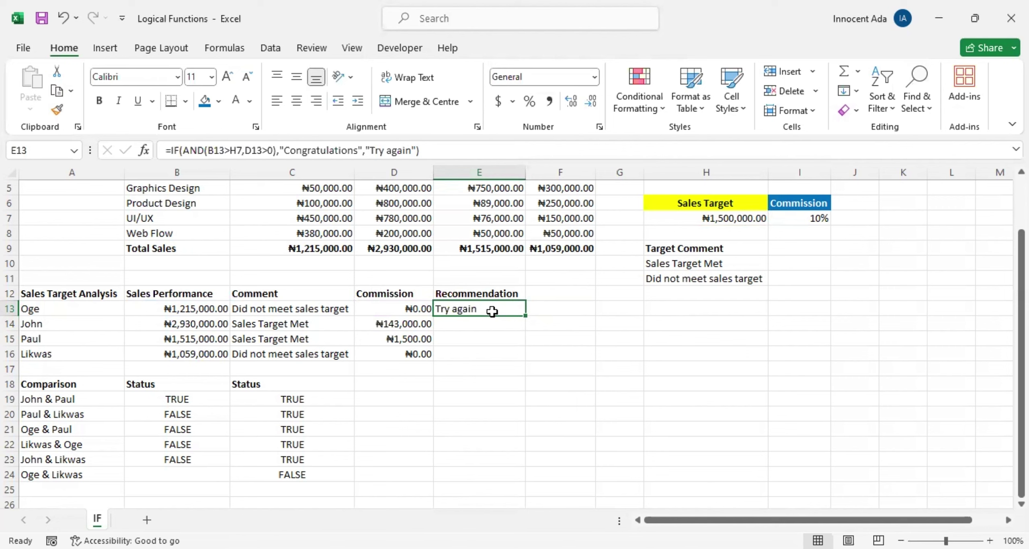
click(189, 311)
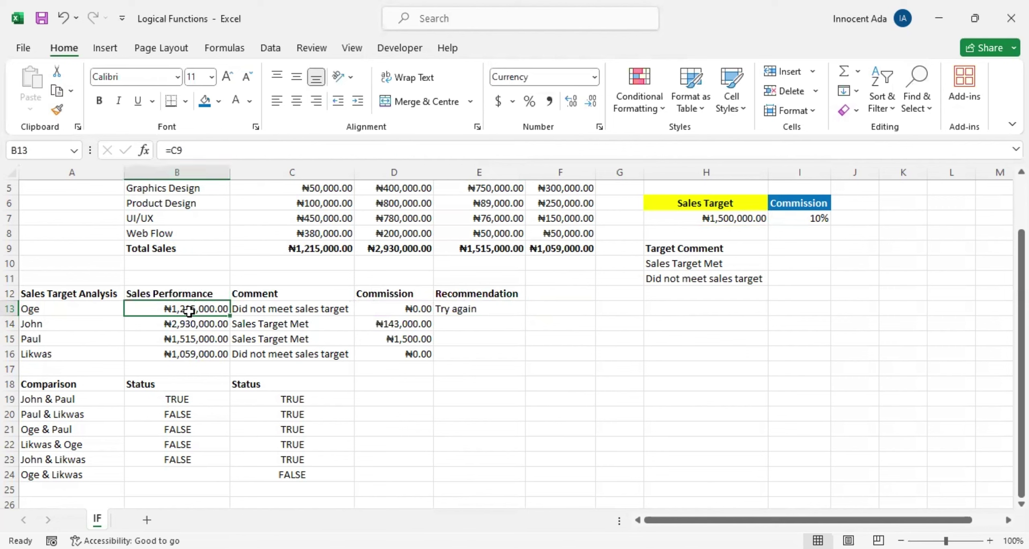
click(692, 213)
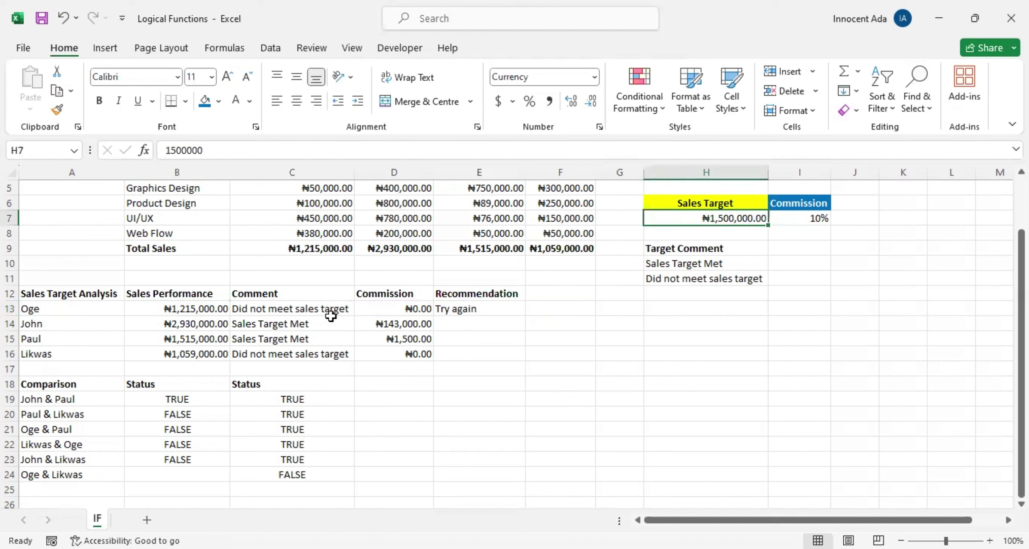
click(379, 311)
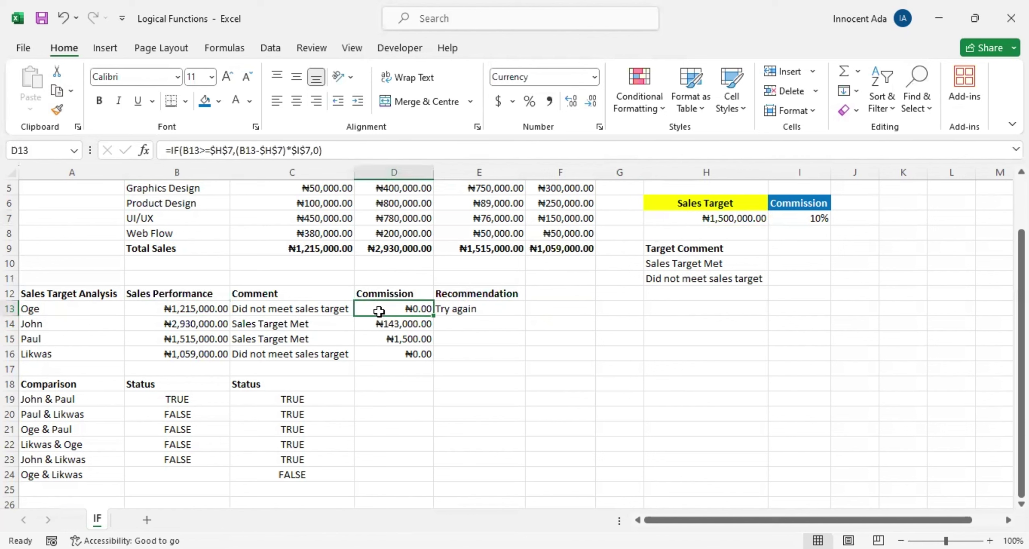
- Begin an IF formula in E14 with an AND test requiring B14>H7 and D14>0
click(495, 328)
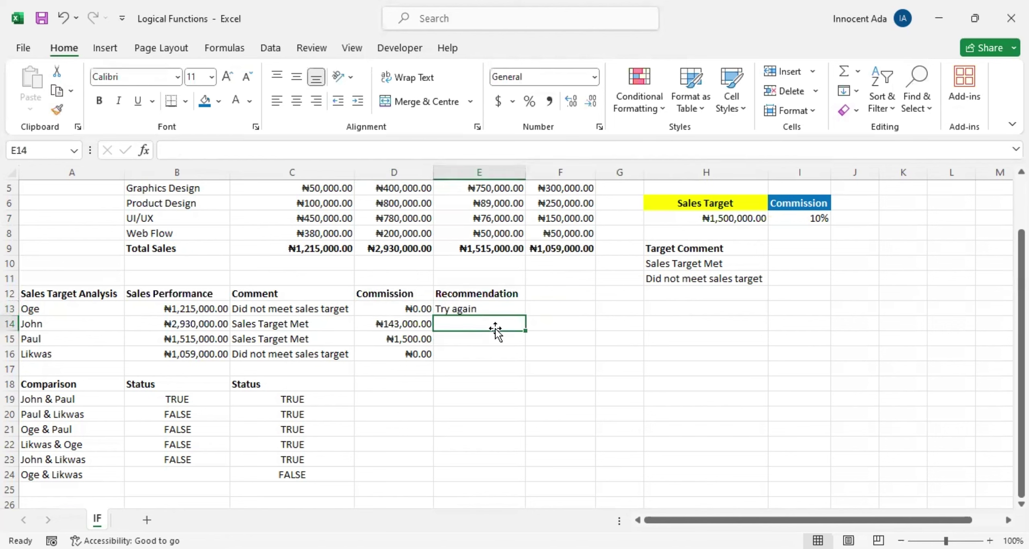
text(=)
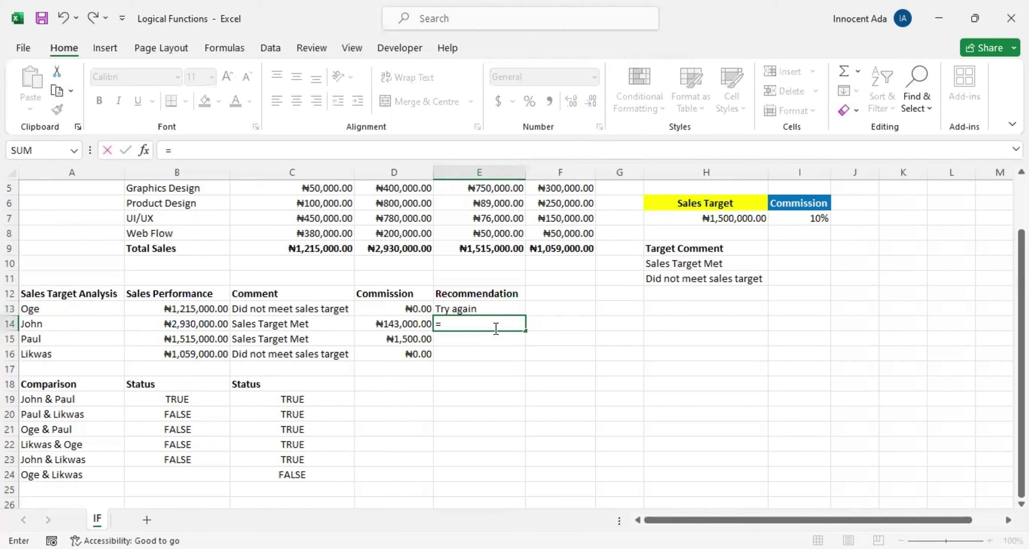
text(if()
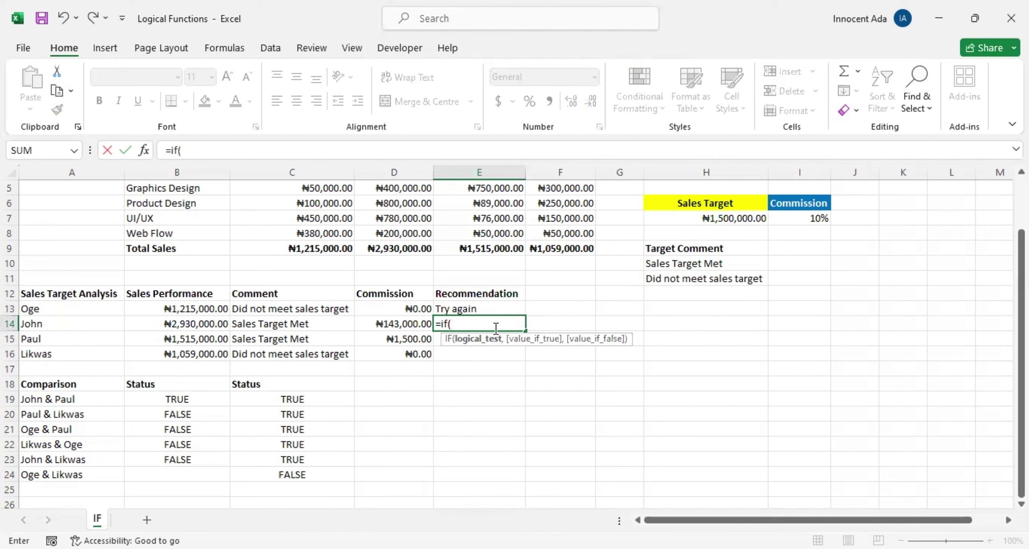
text(and()
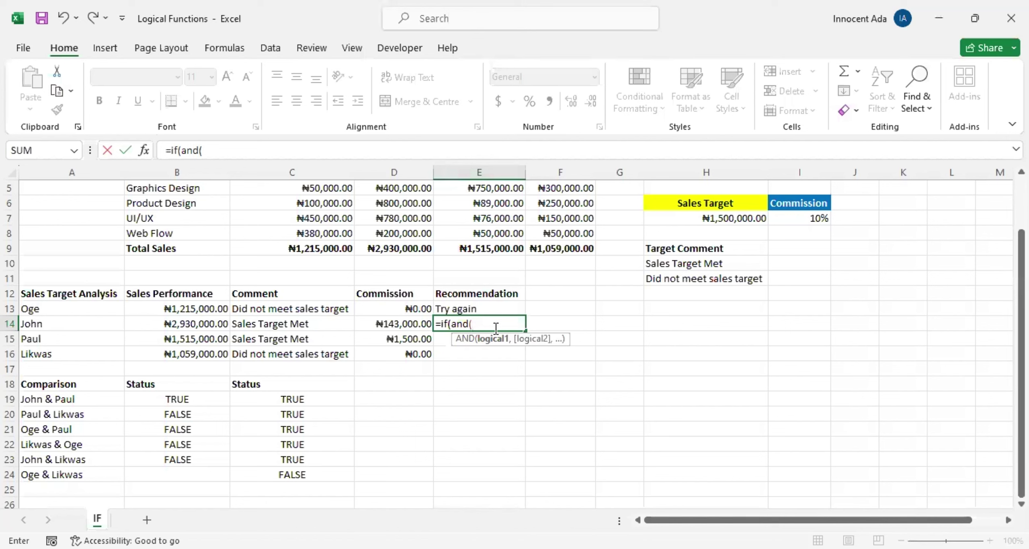
click(183, 323)
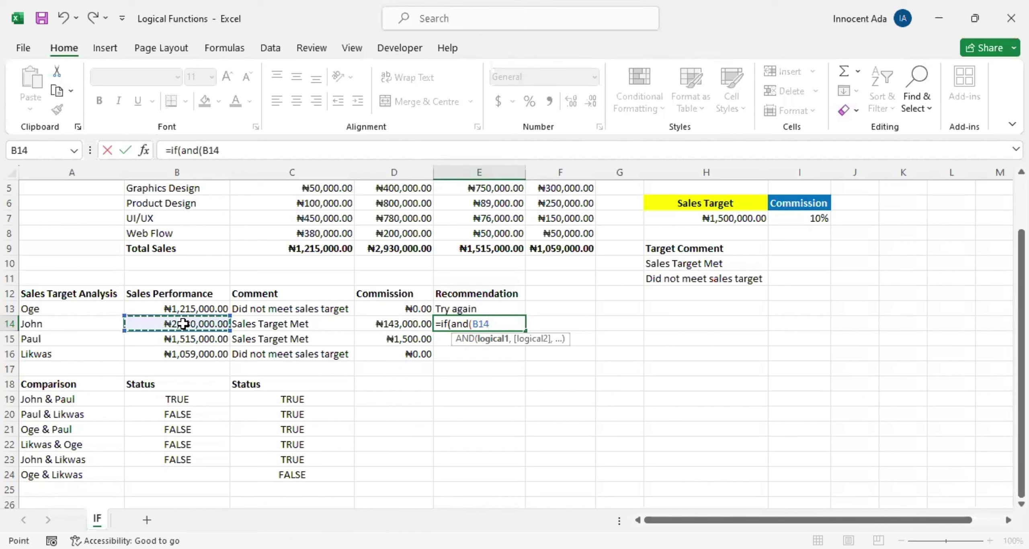
text(>)
click(673, 219)
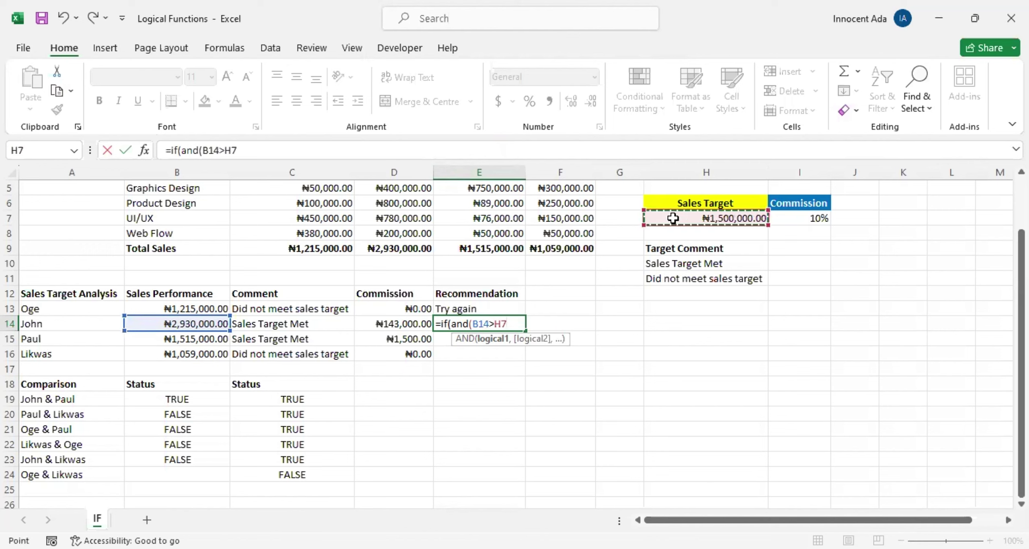
text(,)
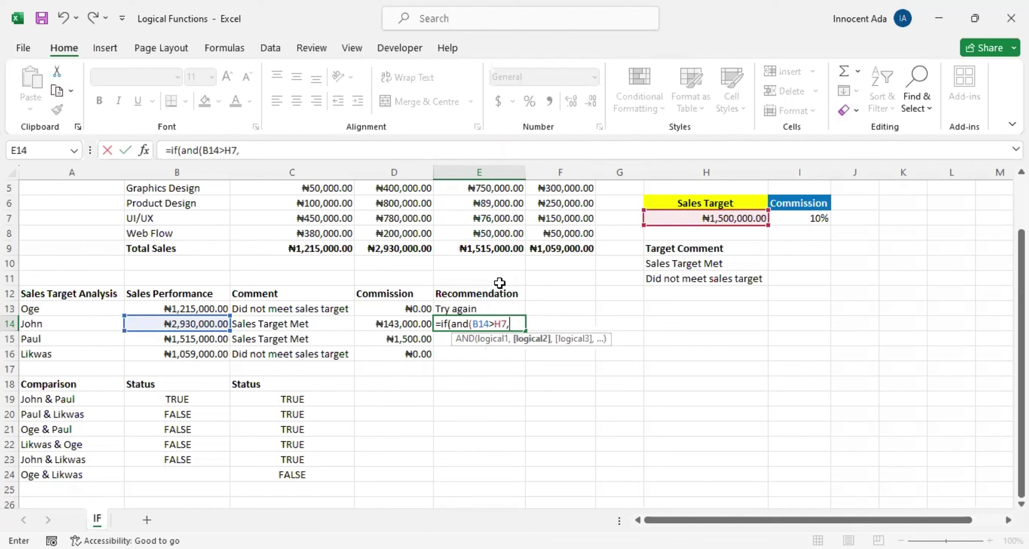
click(399, 324)
text(>)
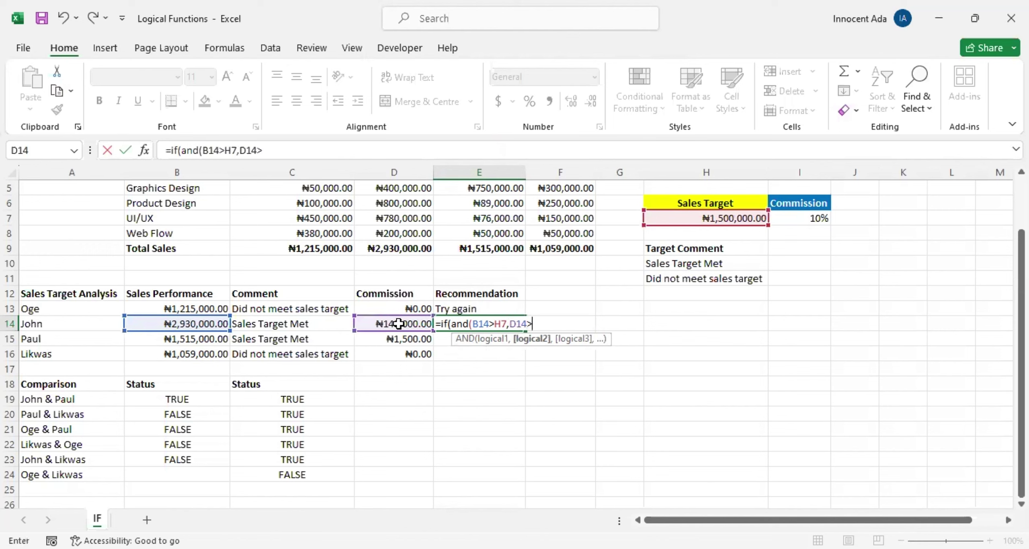
text(0))
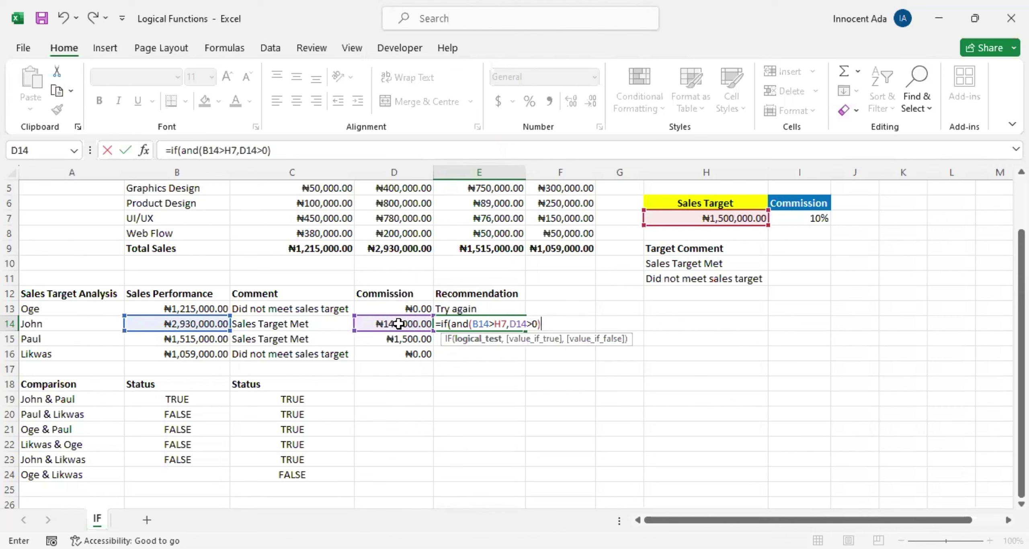
- Complete the E14 formula with "Congratulations" as the true result and "Try again" as the false result
text(,)
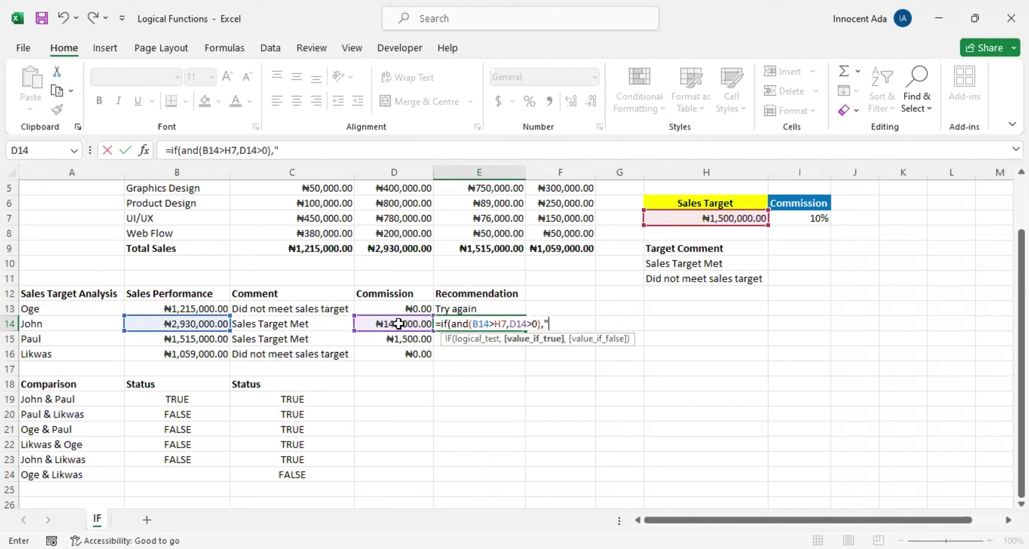
text(Congratulati)
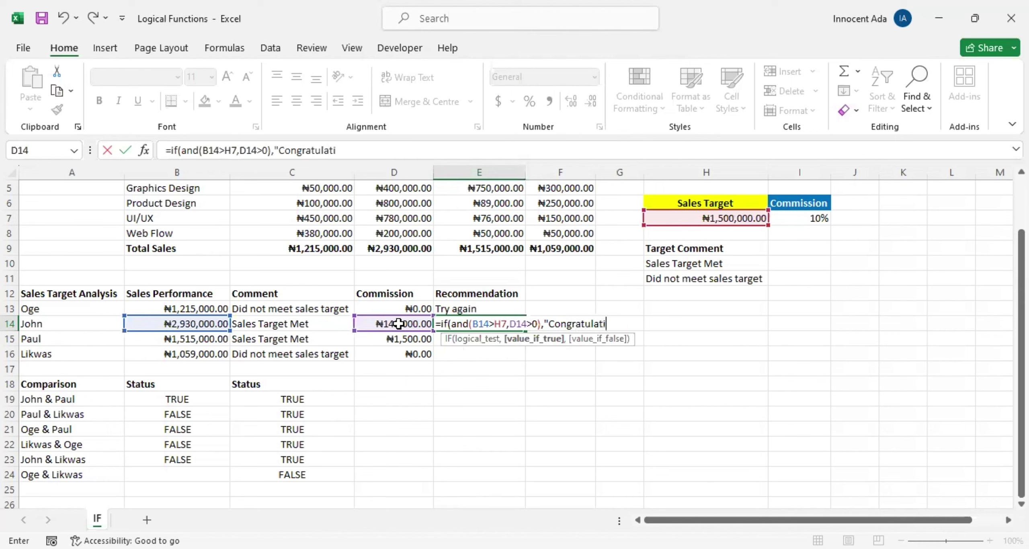
text(ons",)
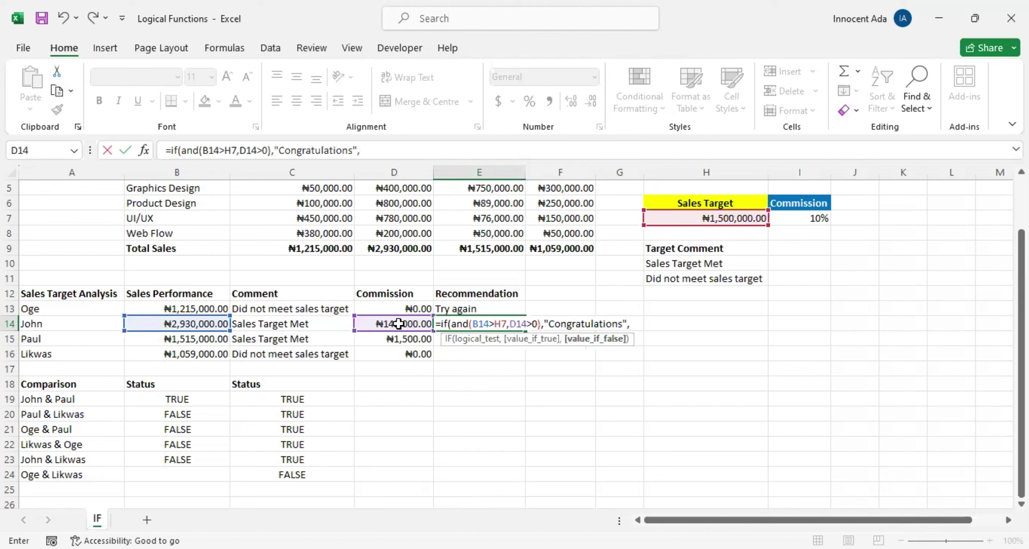
text("Try again)
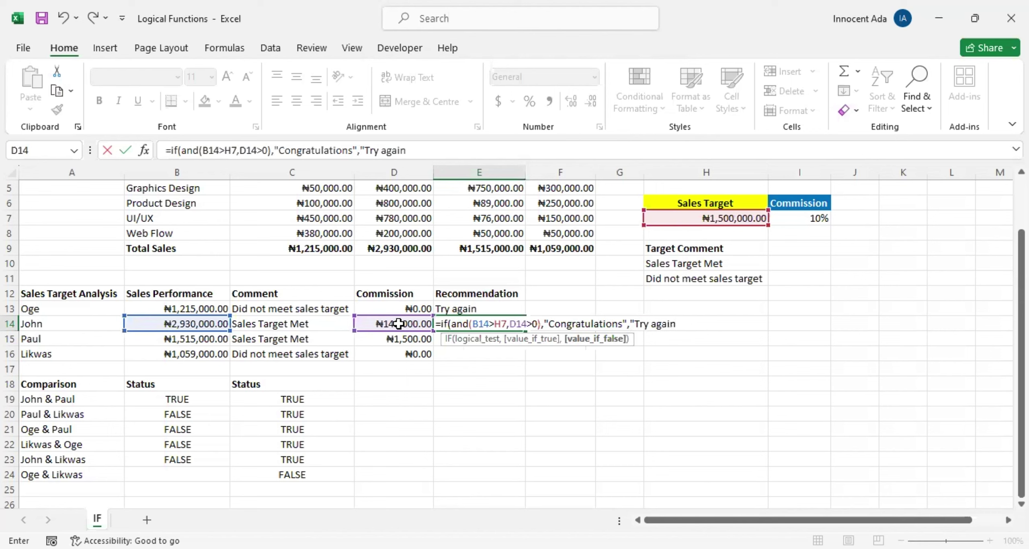
text("))
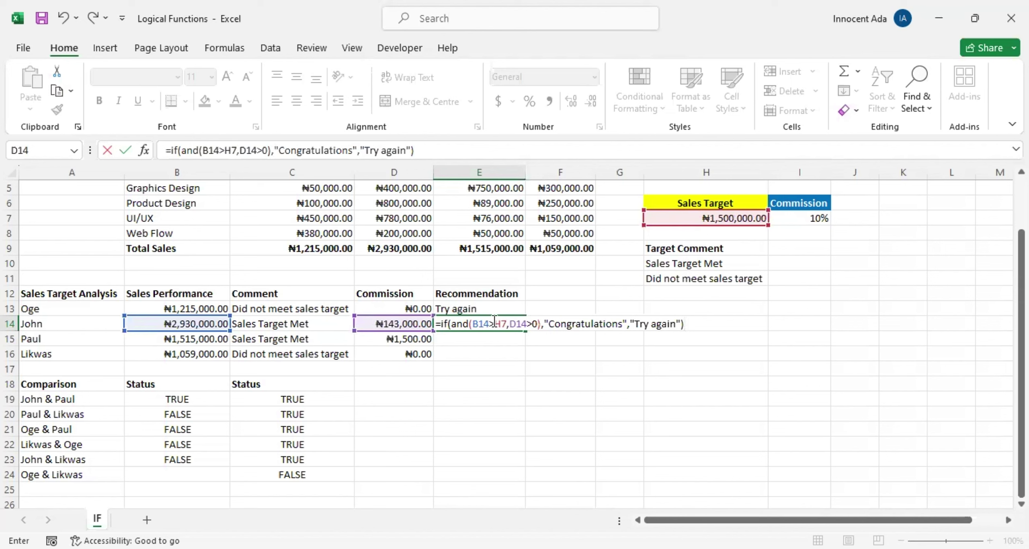
key(Return)
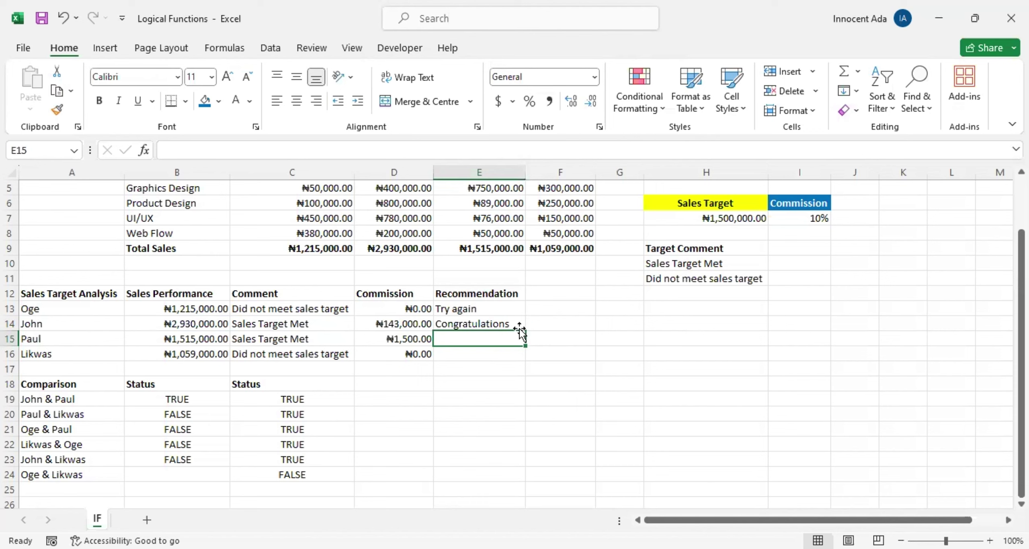
- Make the sales target reference in the E14 formula absolute as $H$7
click(488, 322)
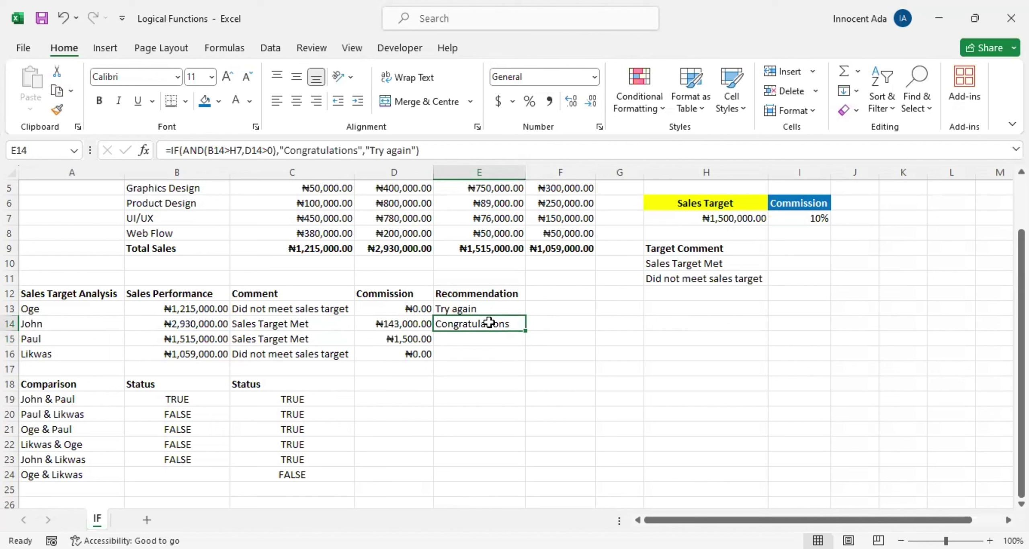
double_click(489, 322)
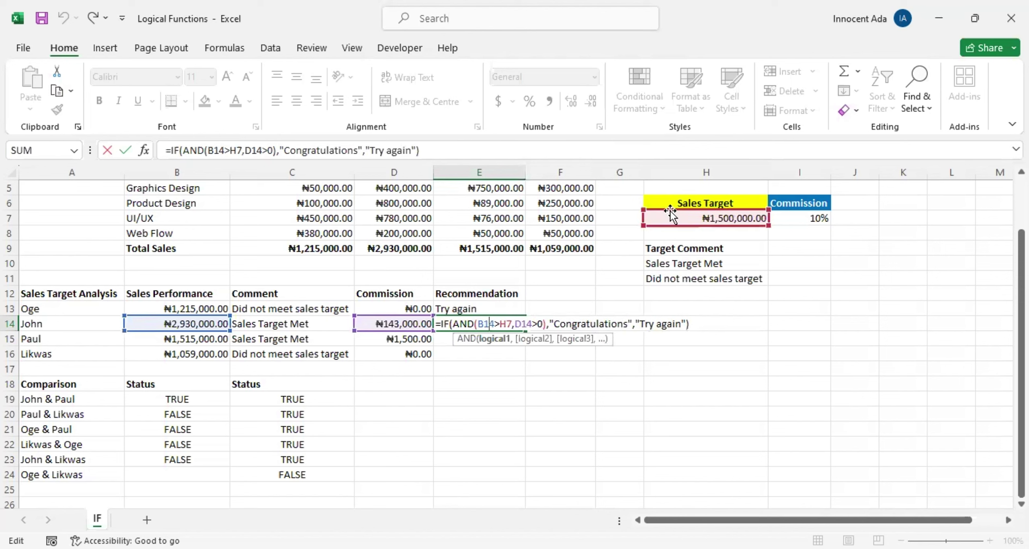
click(232, 150)
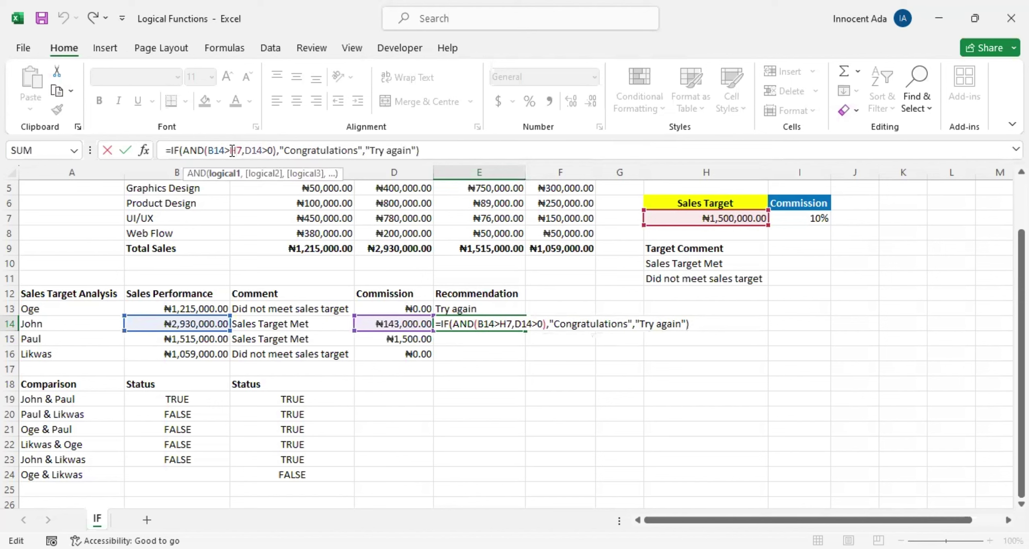
text($H)
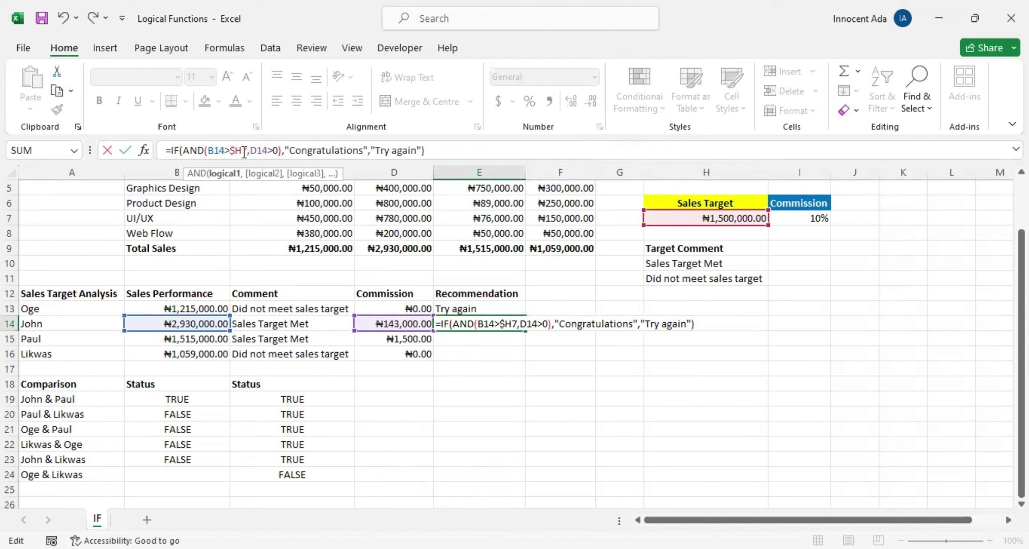
text($)
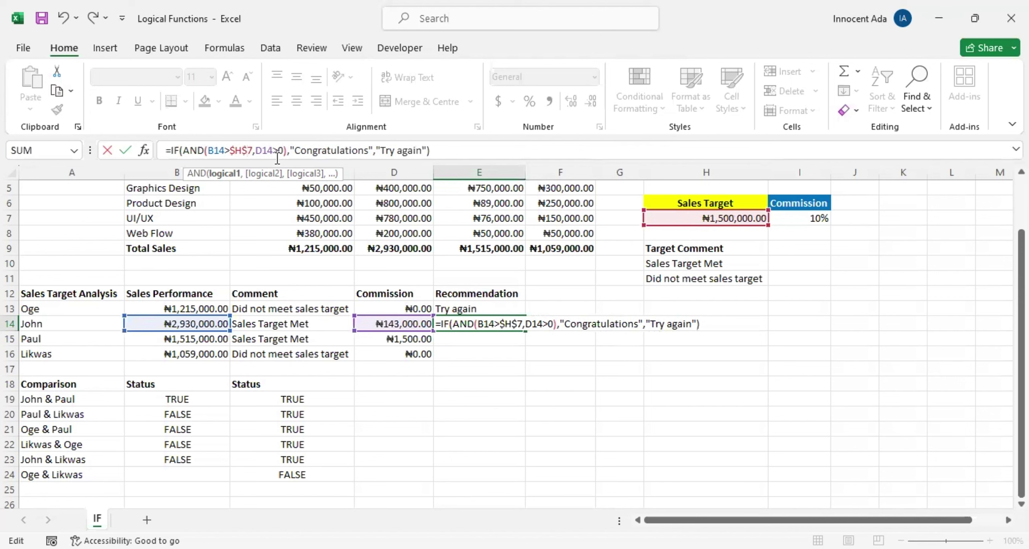
key(Return)
- Fill the E14 recommendation formula down through E16 and check the copied formula in E16
click(496, 323)
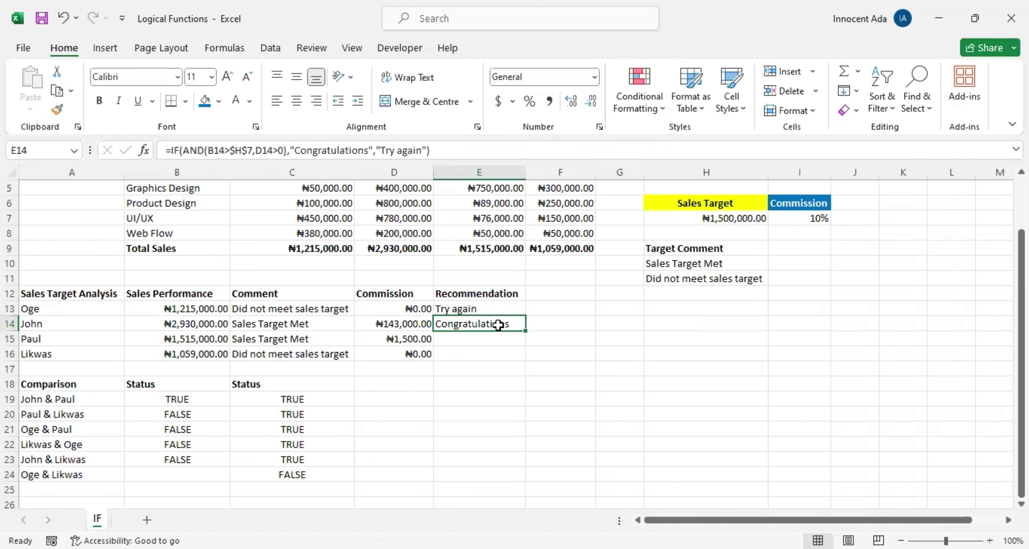
double_click(525, 331)
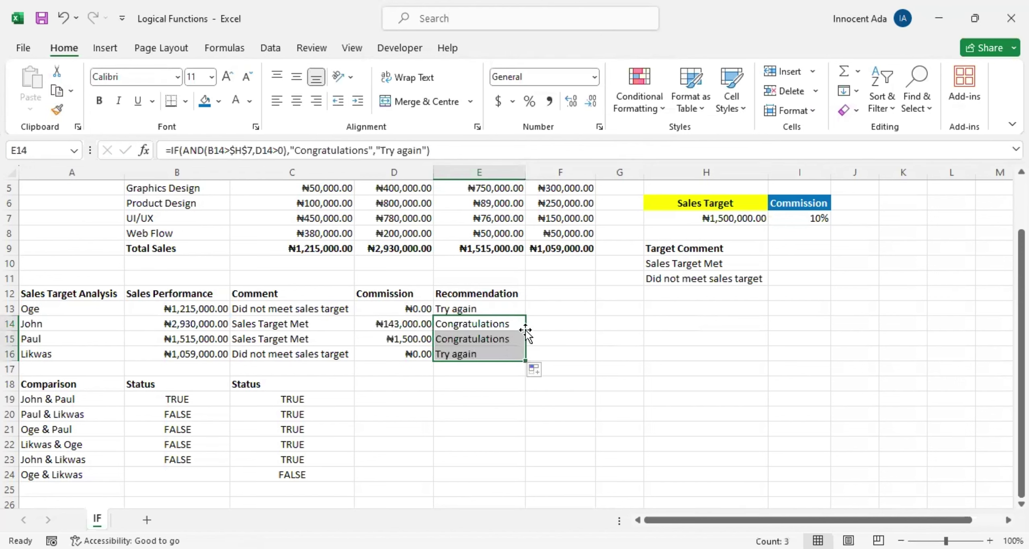
click(472, 399)
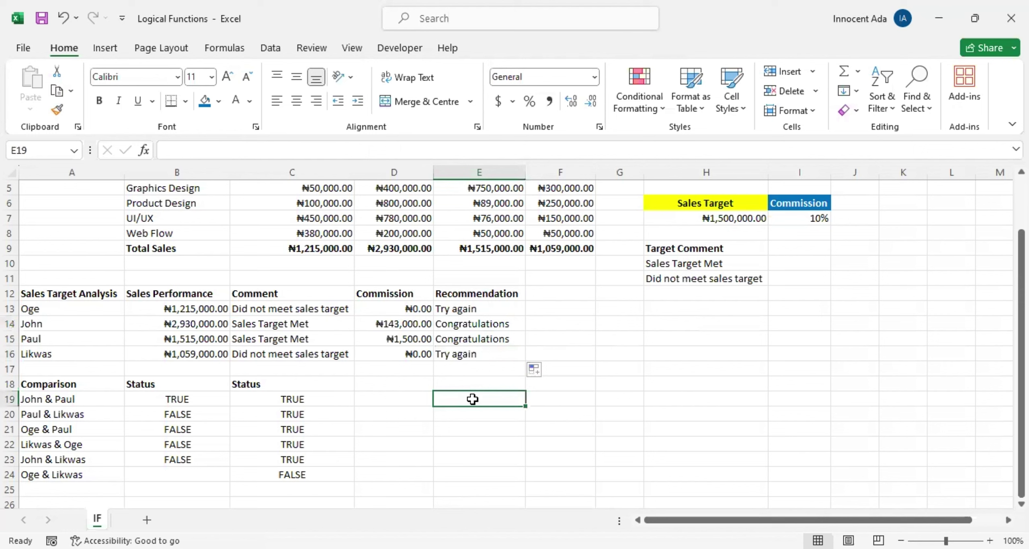
click(470, 356)
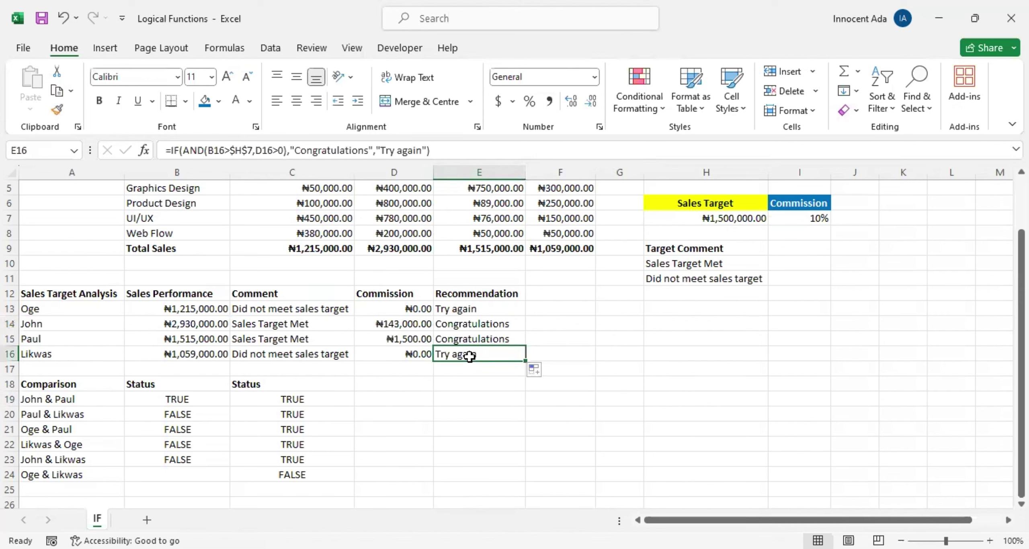